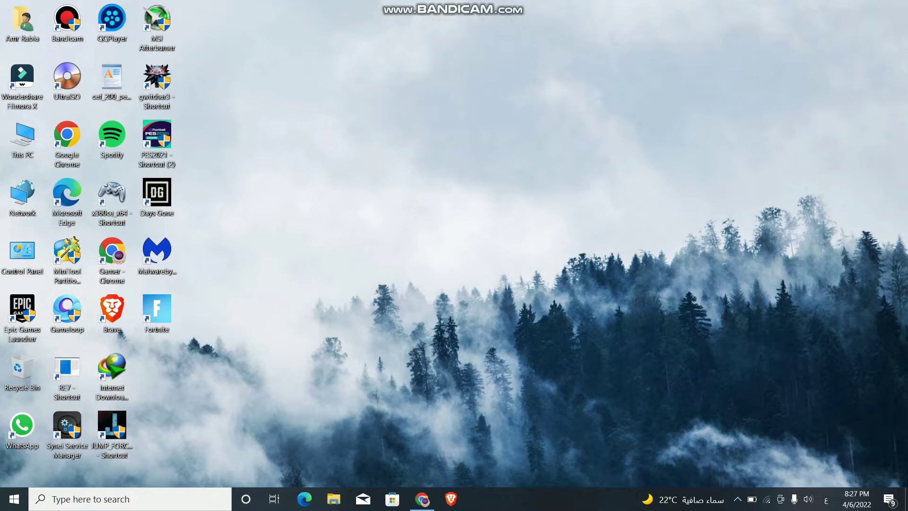
Step: Move the Wondershare Filmora X shortcut from the left icon column to the middle of the desktop
{"action": "left_click_drag", "start_coordinate": [22, 76], "coordinate": [382, 135]}
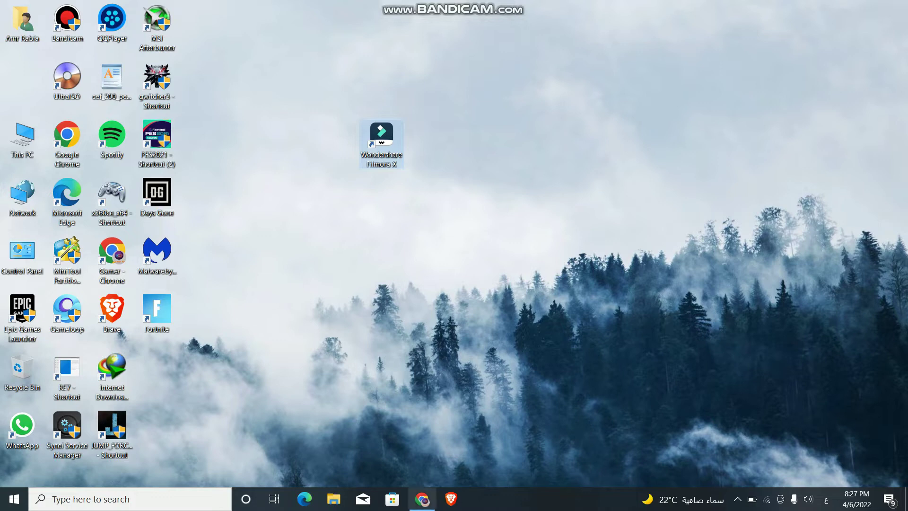
Step: Restore Chrome and open the first 'crack filmora x' video result
{"action": "left_click", "coordinate": [423, 499]}
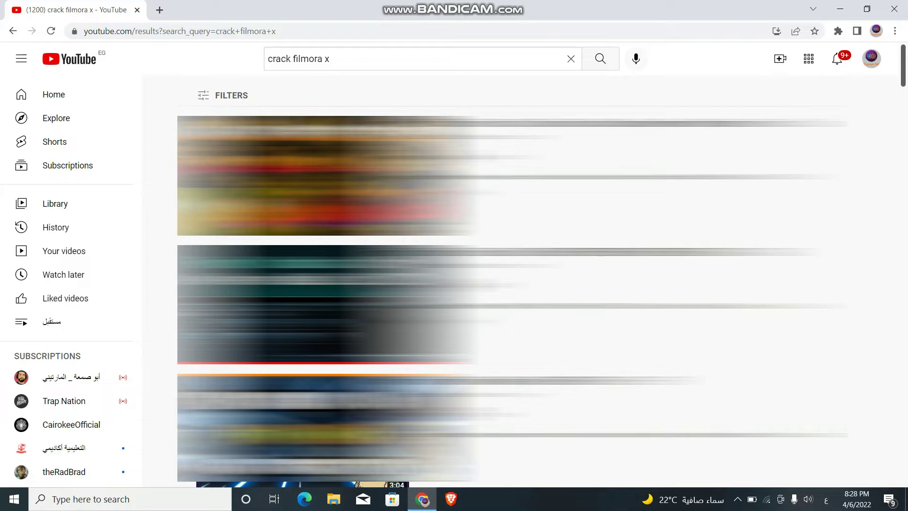
{"action": "scroll", "coordinate": [511, 284], "scroll_direction": "down", "scroll_amount": 4}
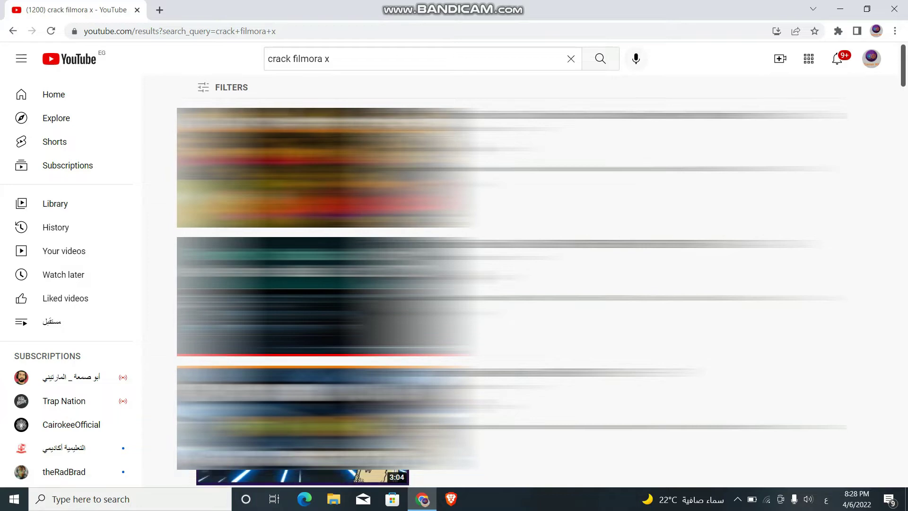
{"action": "scroll", "coordinate": [511, 284], "scroll_direction": "up", "scroll_amount": 4}
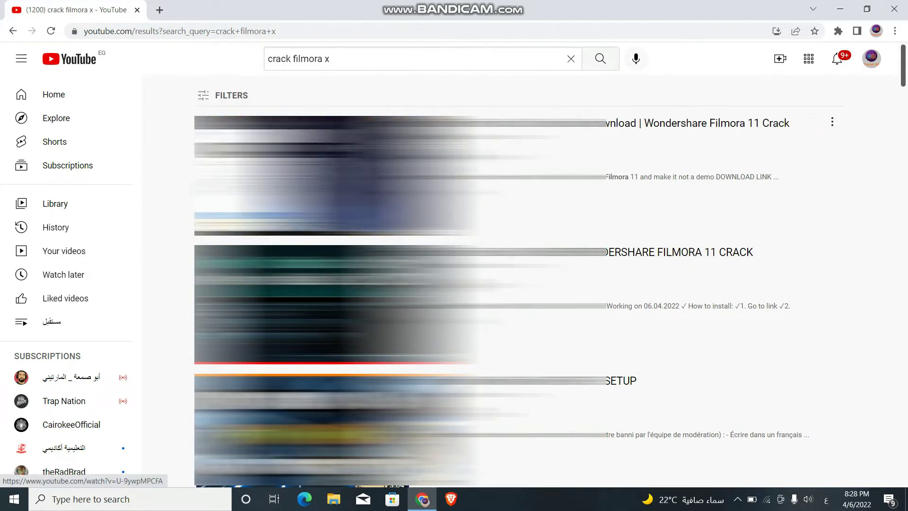
{"action": "left_click", "coordinate": [336, 175]}
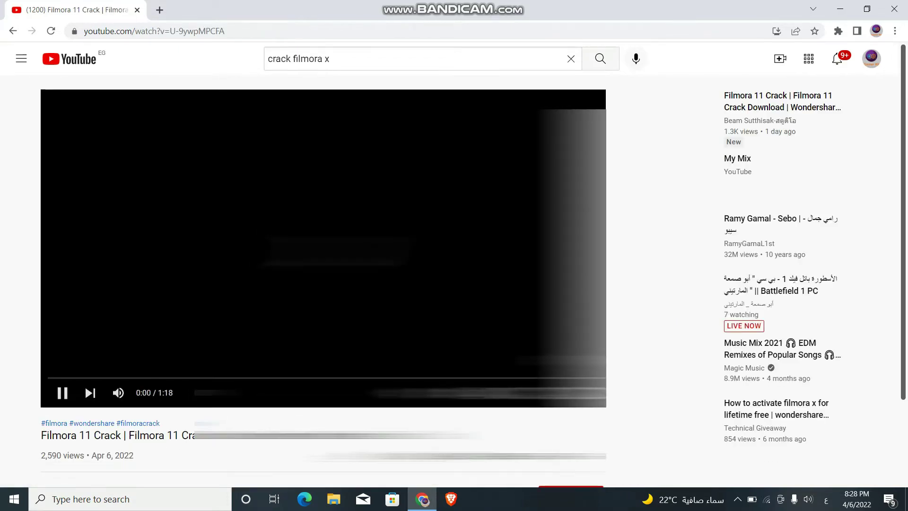
Step: Select the archive password in the video description and open its MediaFire download link in a new tab
{"action": "scroll", "coordinate": [454, 265], "scroll_direction": "down", "scroll_amount": 4}
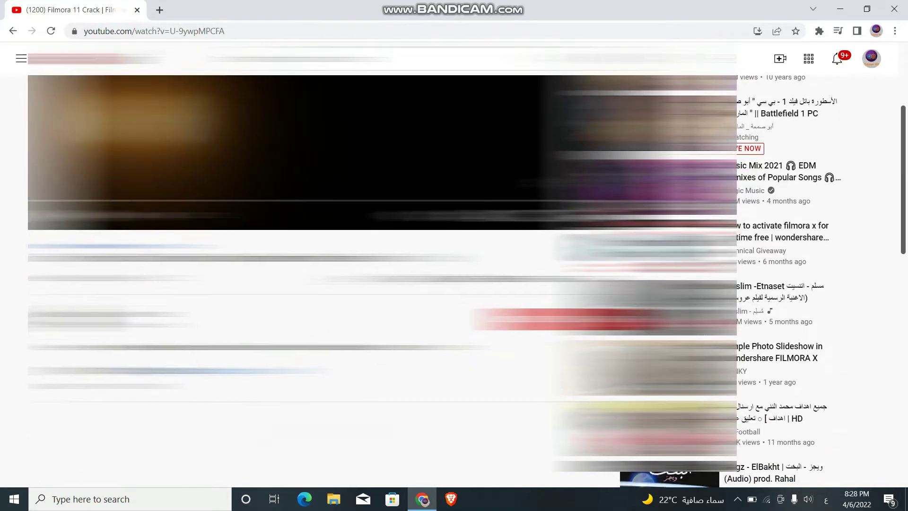
{"action": "scroll", "coordinate": [454, 265], "scroll_direction": "up", "scroll_amount": 3}
{"action": "scroll", "coordinate": [454, 265], "scroll_direction": "down", "scroll_amount": 5}
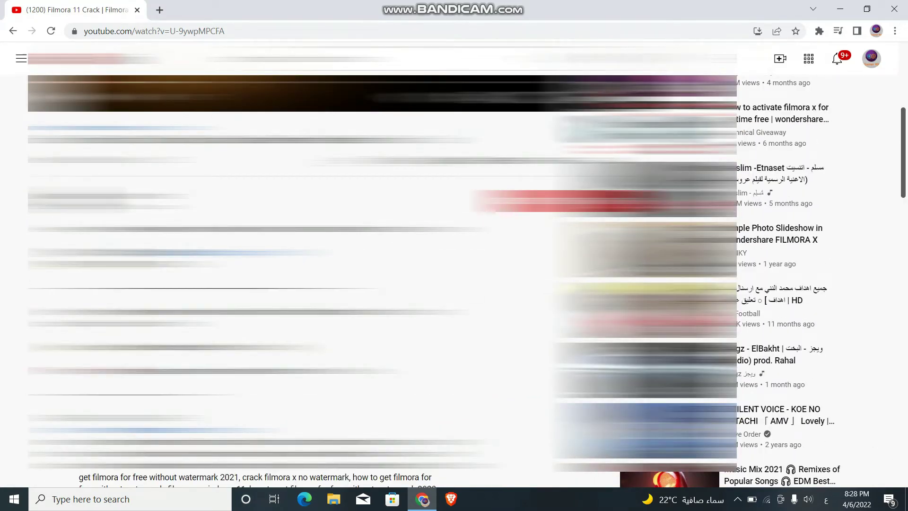
{"action": "left_click_drag", "start_coordinate": [157, 264], "coordinate": [143, 264]}
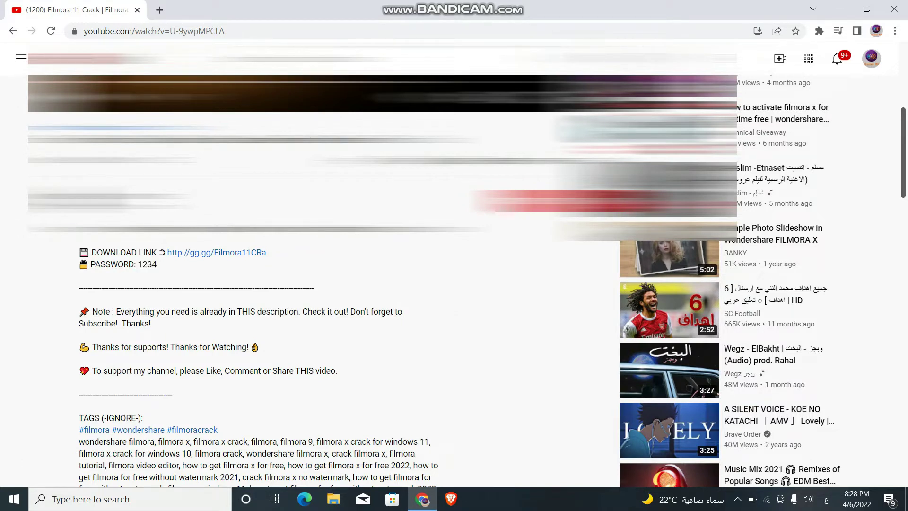
{"action": "mouse_move", "coordinate": [138, 264]}
{"action": "left_mouse_down"}
{"action": "mouse_move", "coordinate": [157, 264]}
{"action": "mouse_move", "coordinate": [147, 265]}
{"action": "left_mouse_up"}
{"action": "left_click", "coordinate": [217, 253]}
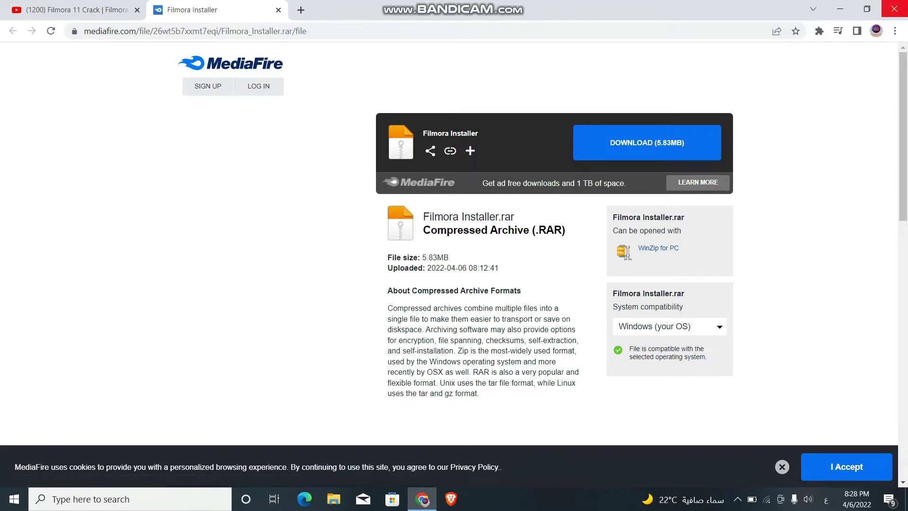
Step: Start the Filmora Installer.rar download, check Chrome's downloads list, and minimize Chrome
{"action": "left_click", "coordinate": [840, 9]}
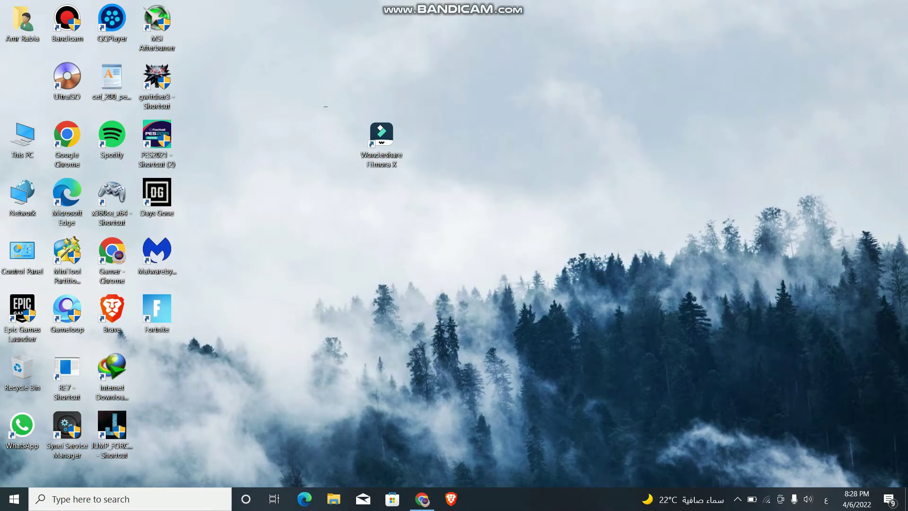
{"action": "left_click_drag", "start_coordinate": [324, 107], "coordinate": [412, 188]}
{"action": "left_click", "coordinate": [422, 499]}
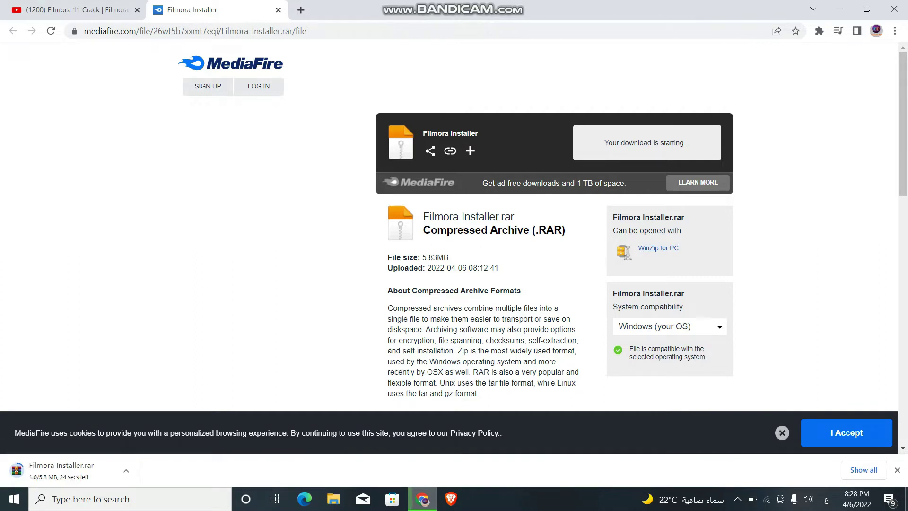
{"action": "left_click", "coordinate": [863, 470]}
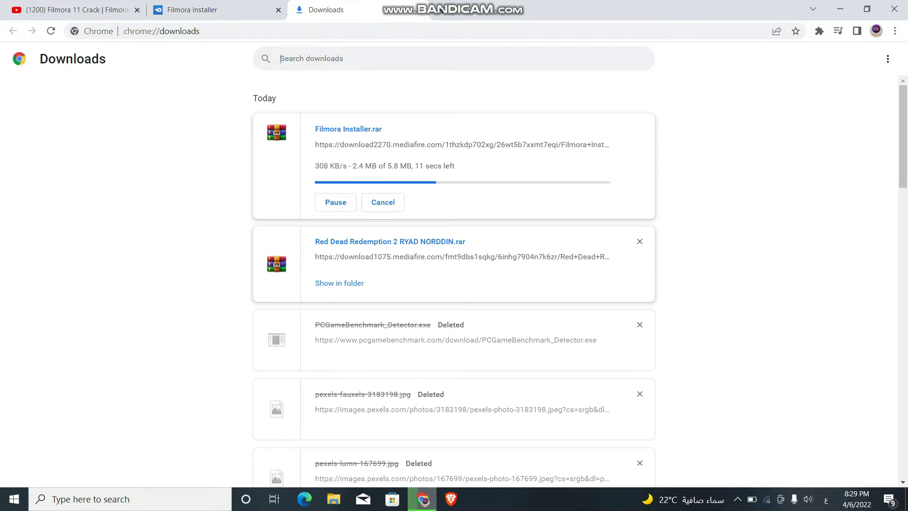
{"action": "left_click", "coordinate": [840, 8]}
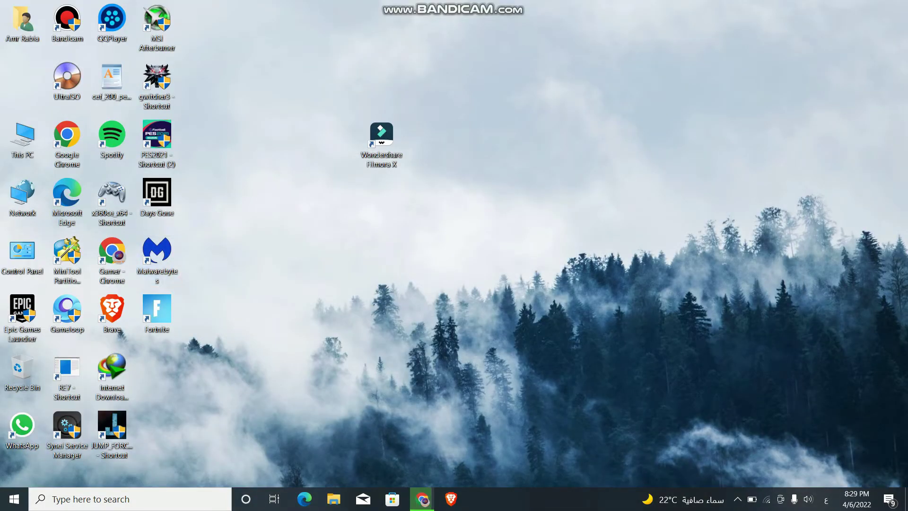
Step: Turn Wi-Fi off from the taskbar network settings
{"action": "mouse_move", "coordinate": [421, 499]}
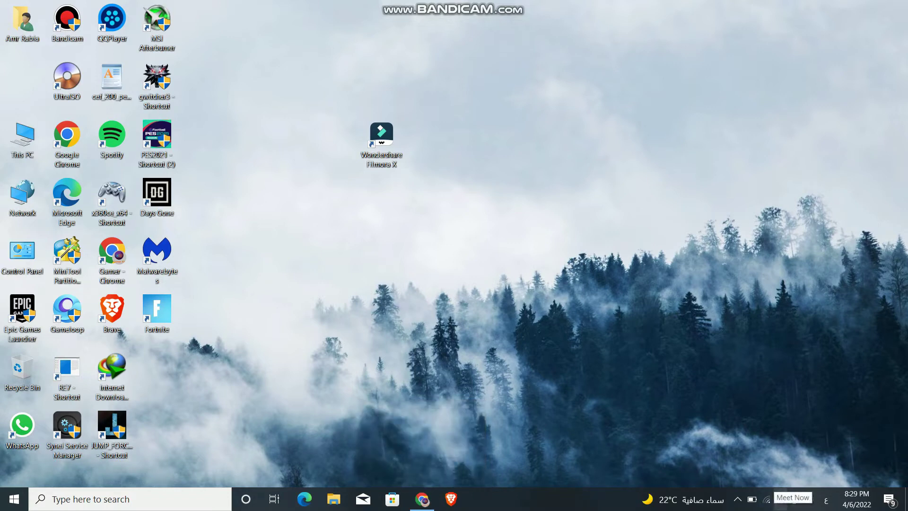
{"action": "left_click", "coordinate": [766, 499]}
{"action": "left_click", "coordinate": [714, 466]}
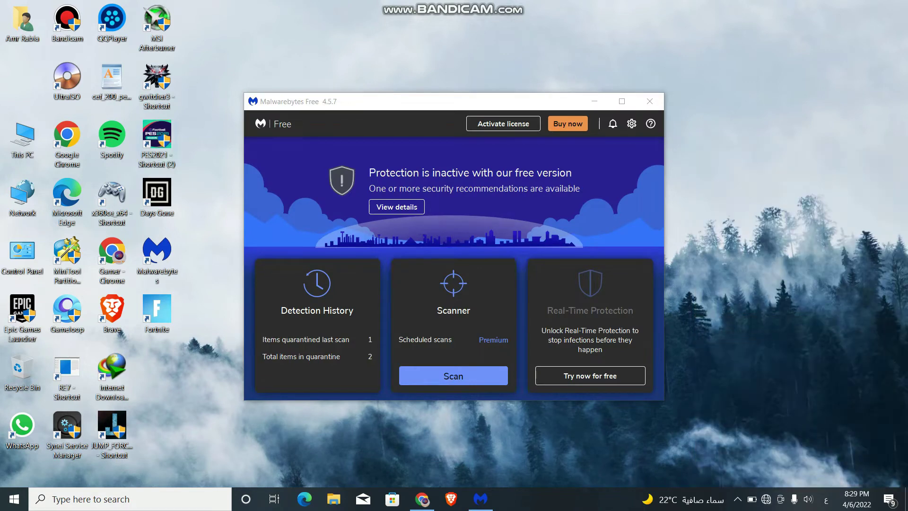
Step: Extract Filmora Installer.rar on Local Disk (E:) using the archive password and open the inner extracted folder
{"action": "double_click", "coordinate": [22, 138]}
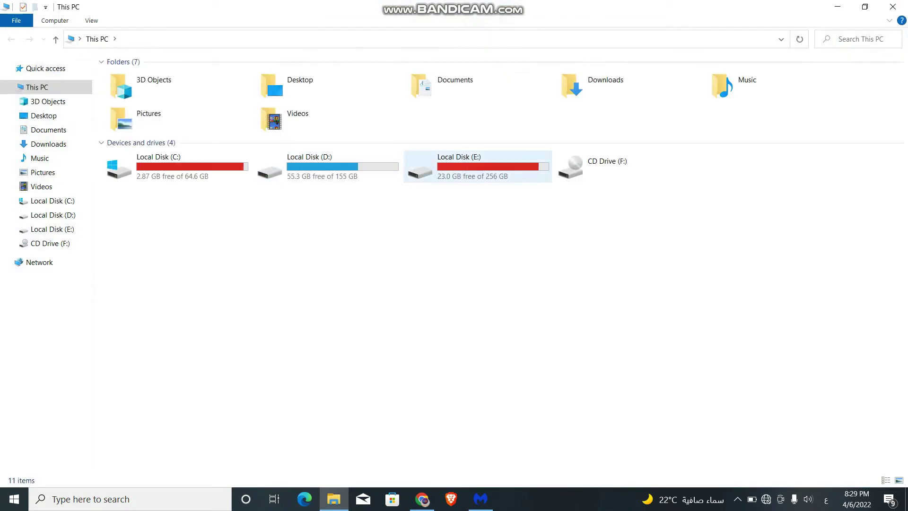
{"action": "double_click", "coordinate": [473, 167]}
{"action": "left_click", "coordinate": [616, 232]}
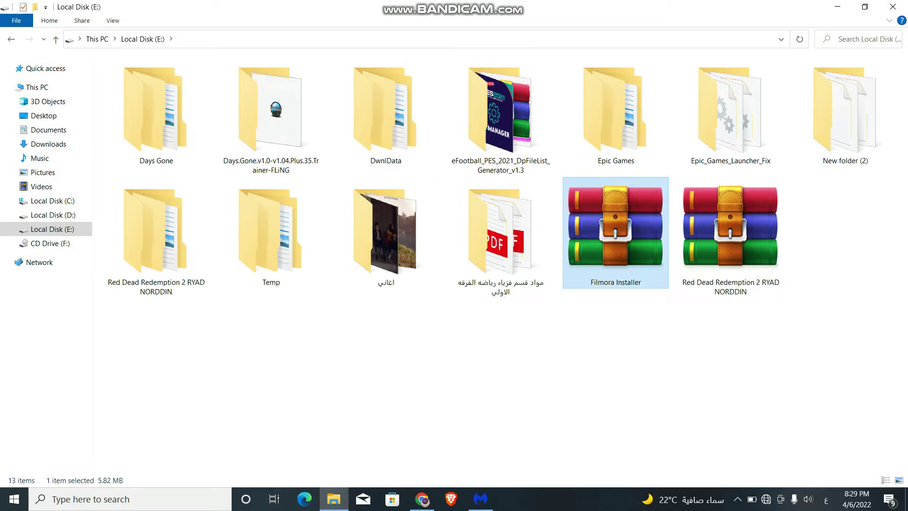
{"action": "right_click", "coordinate": [635, 234]}
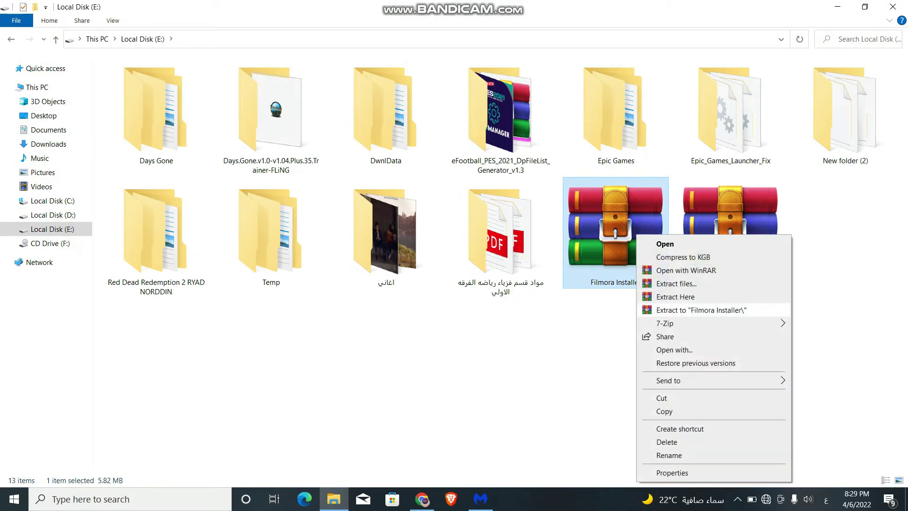
{"action": "left_click", "coordinate": [700, 310]}
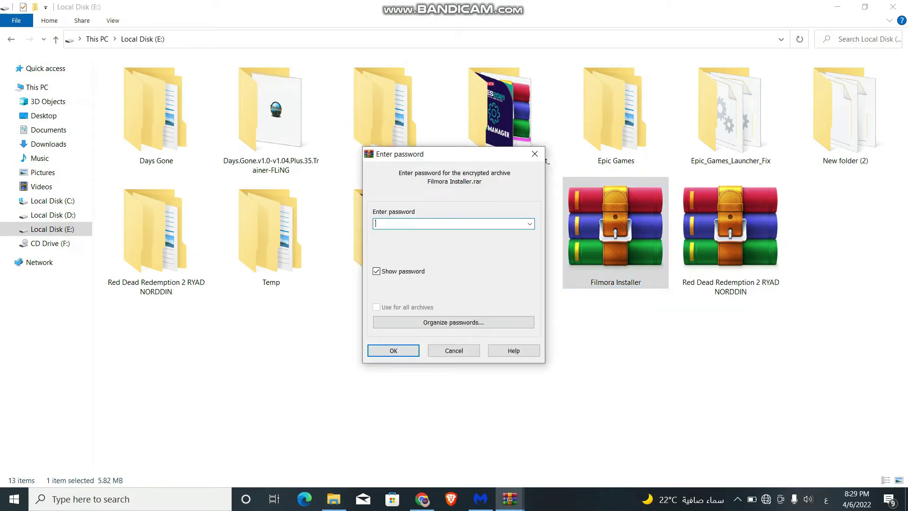
{"action": "type", "text": "1234"}
{"action": "key", "text": "Return"}
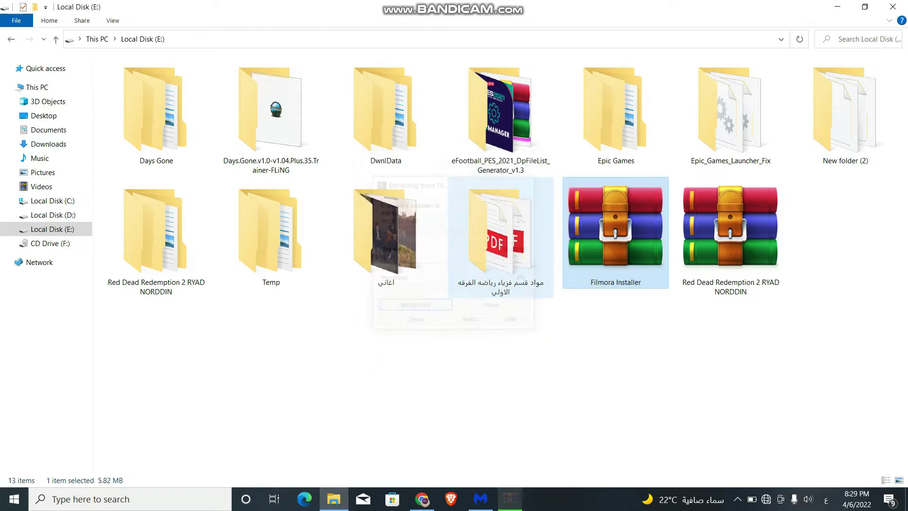
{"action": "double_click", "coordinate": [846, 232]}
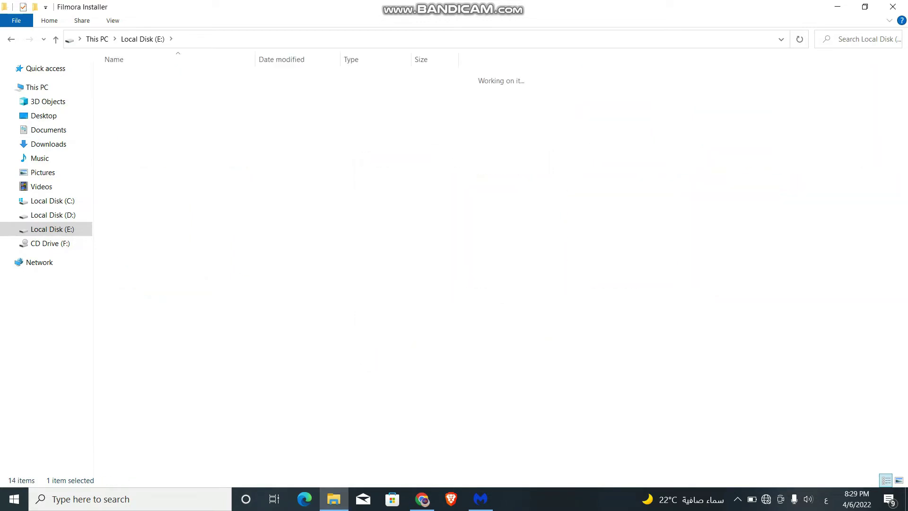
{"action": "double_click", "coordinate": [137, 77]}
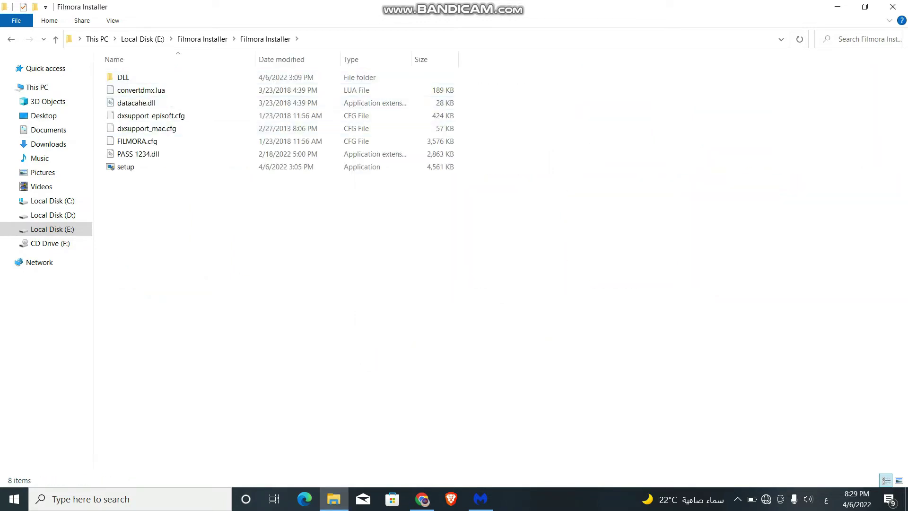
Step: Briefly switch to the browser and back, then clear the file selection in the Filmora Installer folder
{"action": "left_click_drag", "start_coordinate": [165, 202], "coordinate": [181, 223]}
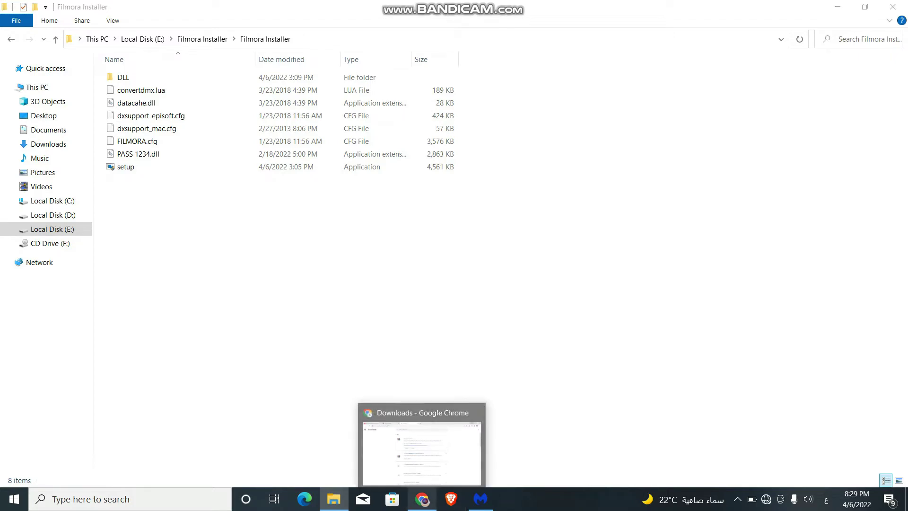
{"action": "left_click", "coordinate": [451, 498]}
{"action": "key", "text": "alt+Tab"}
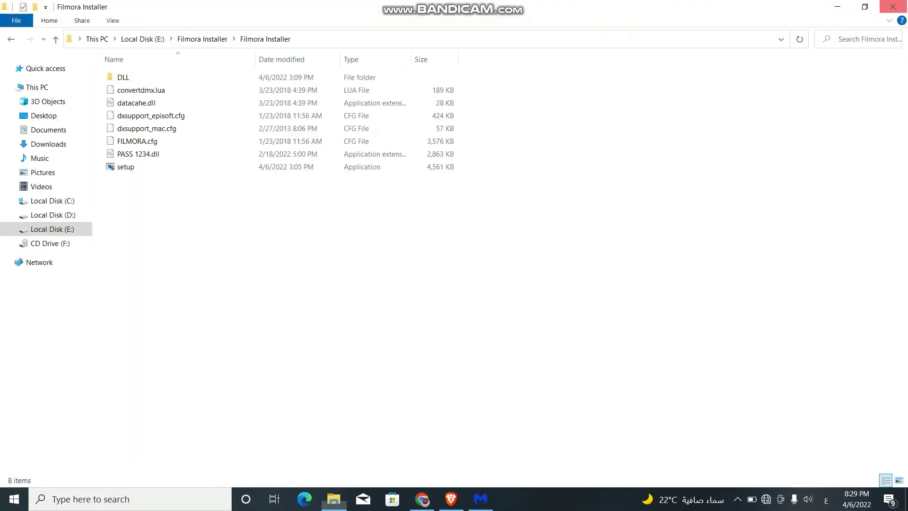
{"action": "left_click_drag", "start_coordinate": [143, 178], "coordinate": [178, 209]}
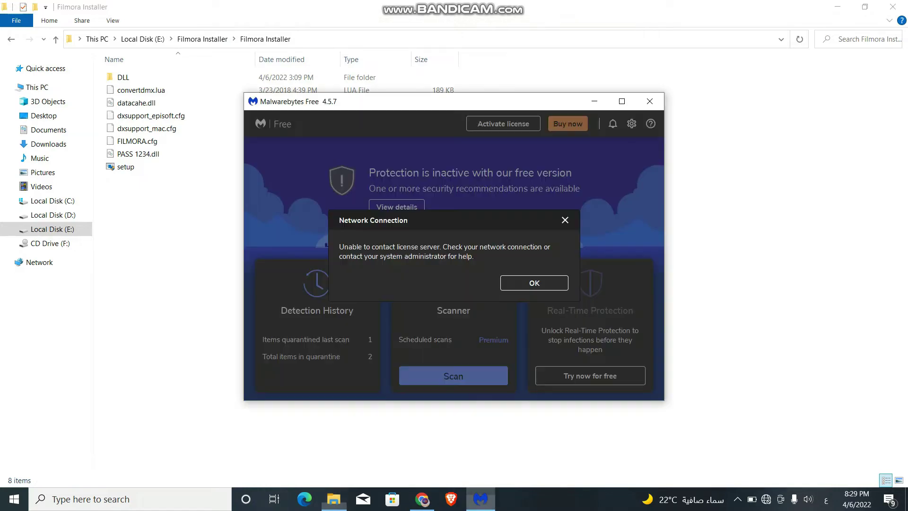
Step: Dismiss the license error and start a Malwarebytes custom scan of E:\Filmora Installer
{"action": "key", "text": "Return"}
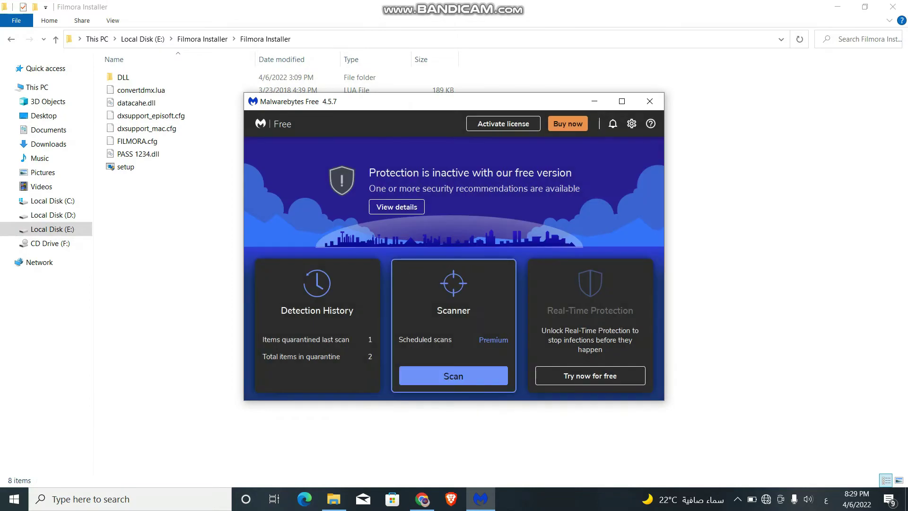
{"action": "key", "text": "Return"}
{"action": "key", "text": "Tab"}
{"action": "key", "text": "Return"}
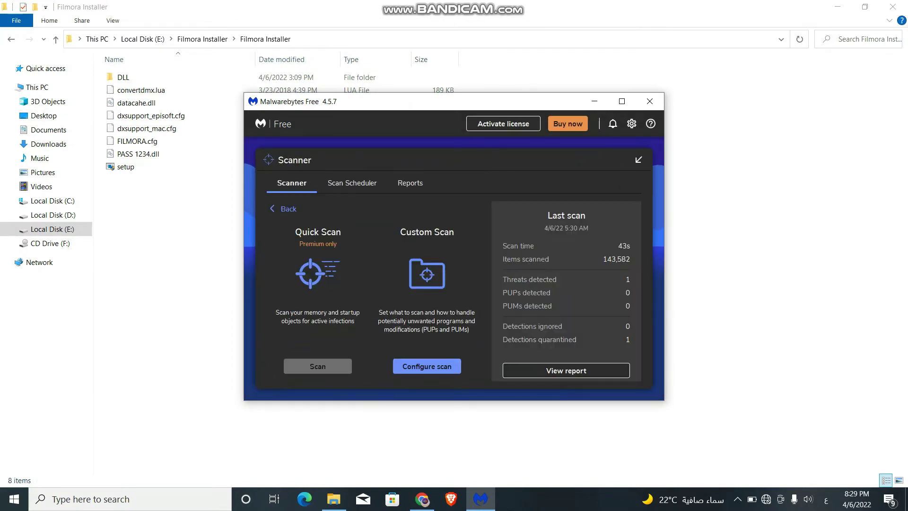
{"action": "key", "text": "Tab"}
{"action": "key", "text": "Return"}
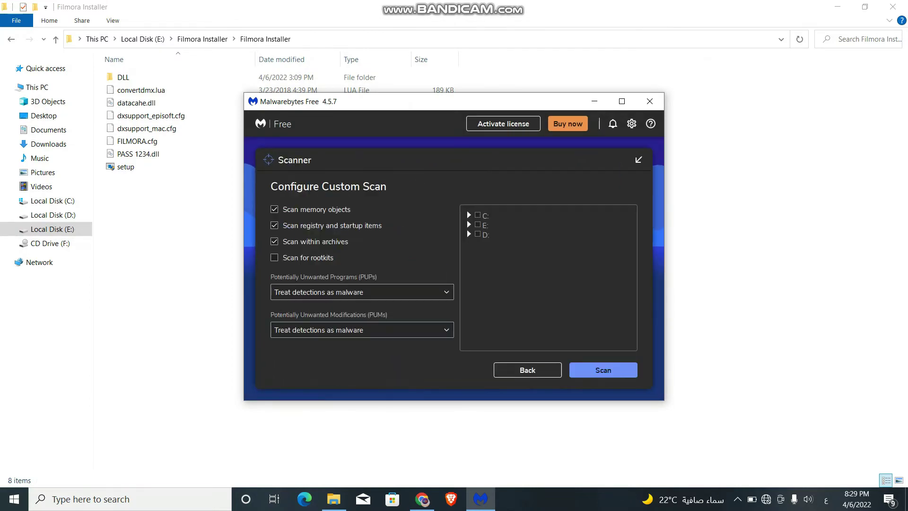
{"action": "key", "text": "Right"}
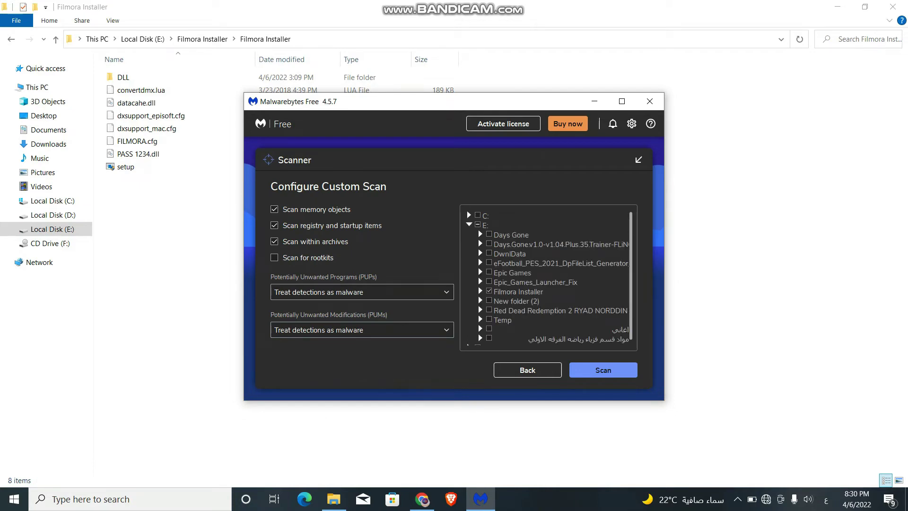
{"action": "key", "text": "Tab"}
{"action": "key", "text": "Return"}
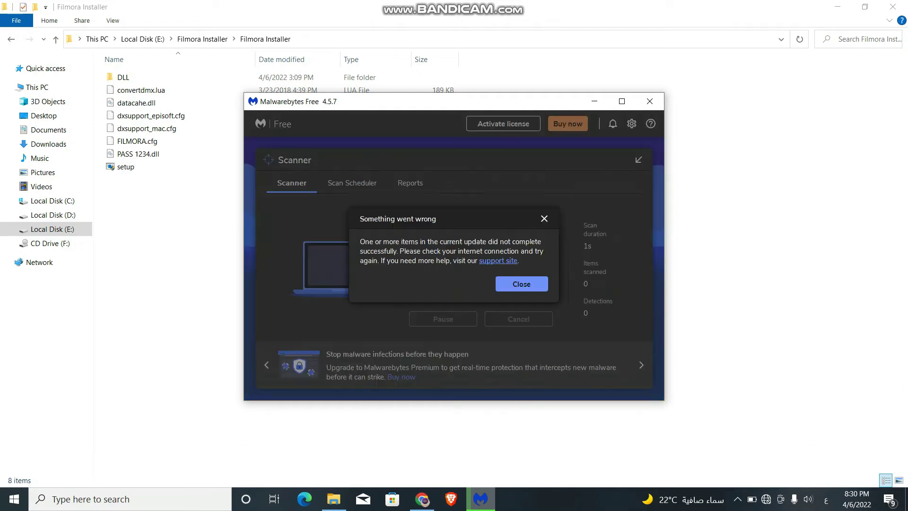
Step: Dismiss the update failure message and open the finished custom scan results
{"action": "key", "text": "Tab"}
{"action": "key", "text": "Return"}
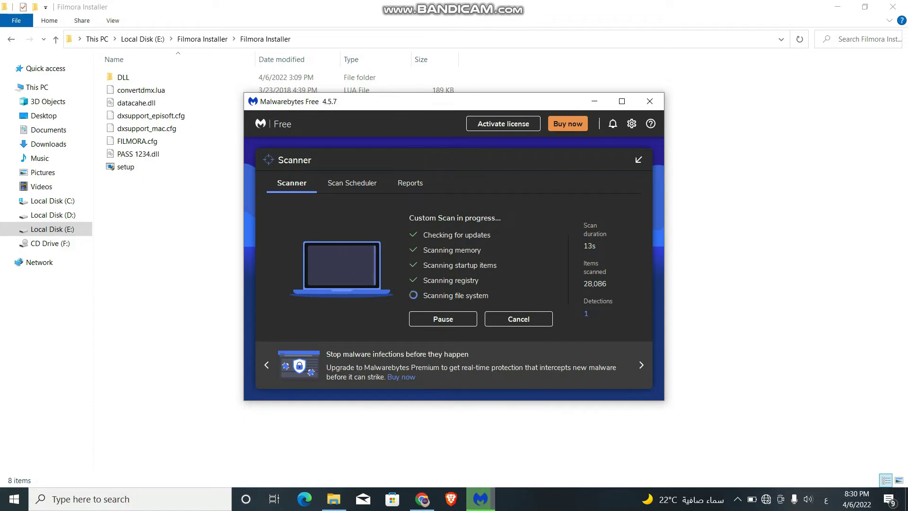
{"action": "left_click_drag", "start_coordinate": [127, 186], "coordinate": [203, 187]}
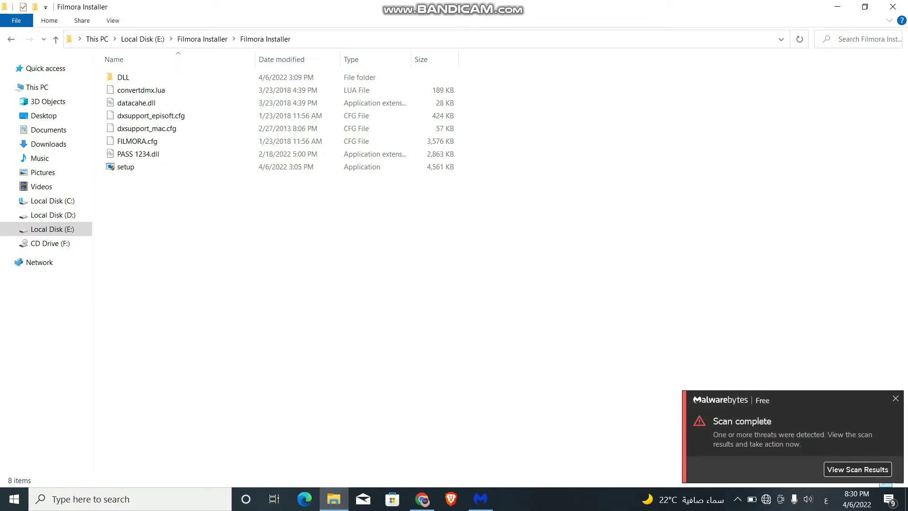
{"action": "left_click", "coordinate": [480, 499]}
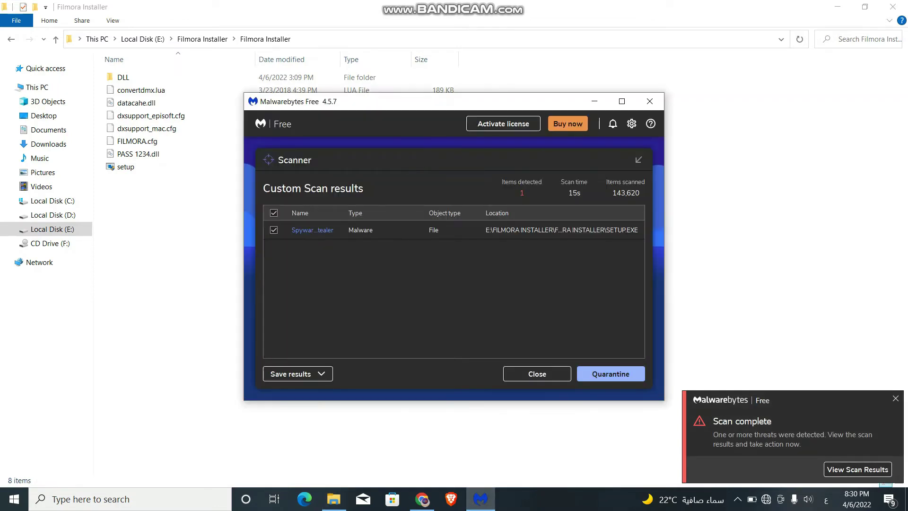
Step: Quarantine the detected SETUP.EXE spyware, review the scan report, and close Malwarebytes
{"action": "left_click", "coordinate": [610, 373]}
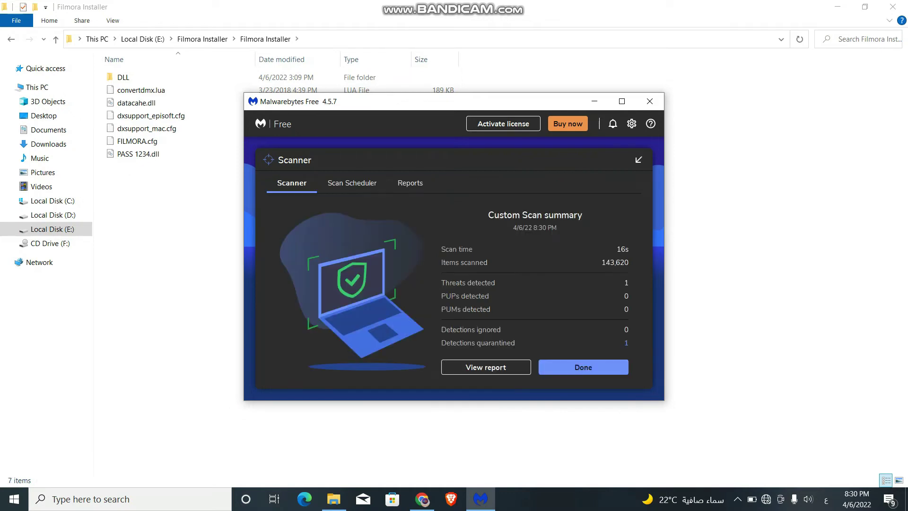
{"action": "left_click", "coordinate": [485, 367]}
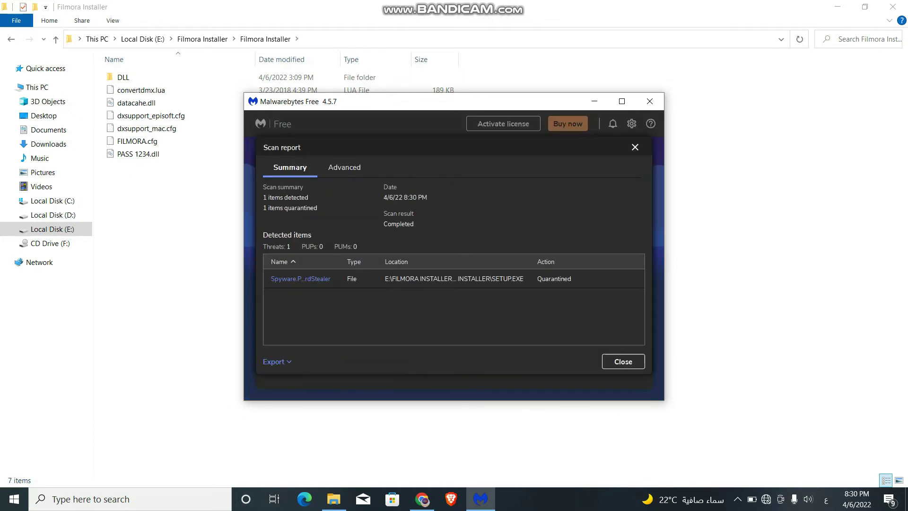
{"action": "left_click", "coordinate": [623, 361]}
{"action": "left_click", "coordinate": [610, 367]}
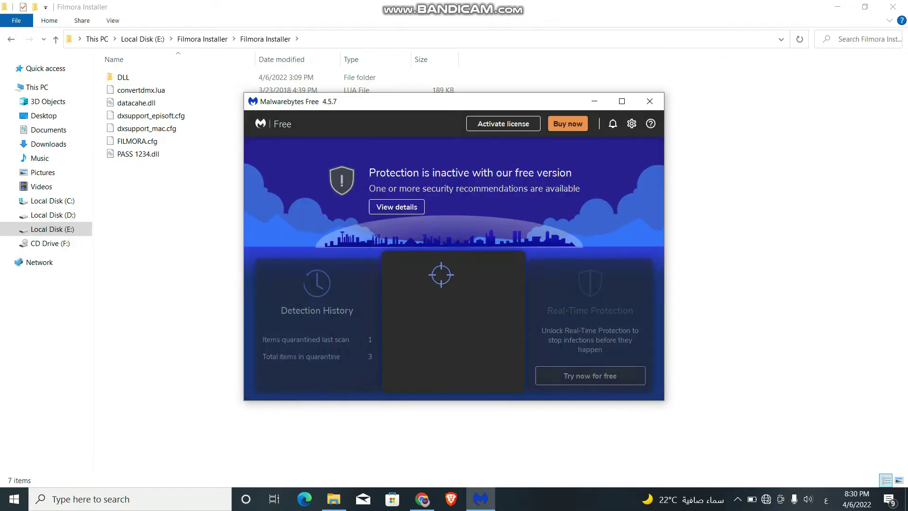
{"action": "left_click", "coordinate": [650, 101]}
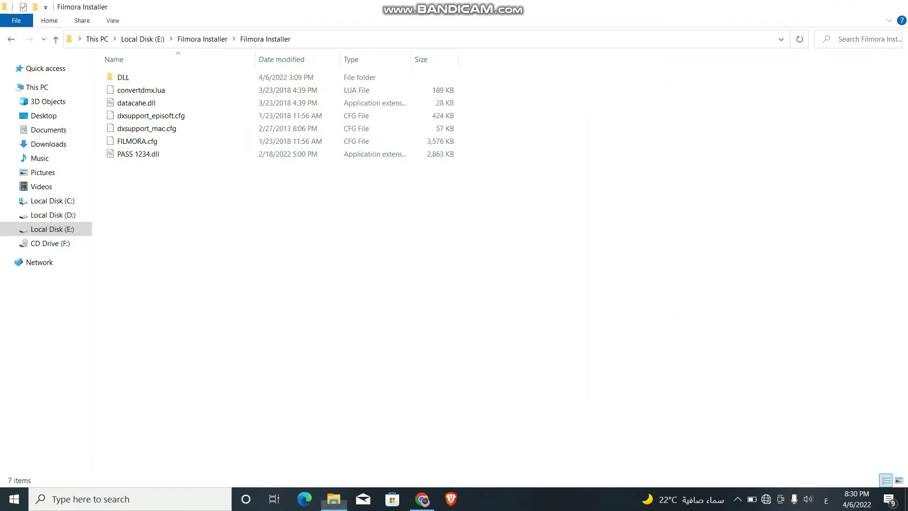
Step: Delete Filmora Installer.rar from Local Disk (E:), then switch to Local Disk (D:)
{"action": "left_click", "coordinate": [893, 7]}
{"action": "double_click", "coordinate": [23, 137]}
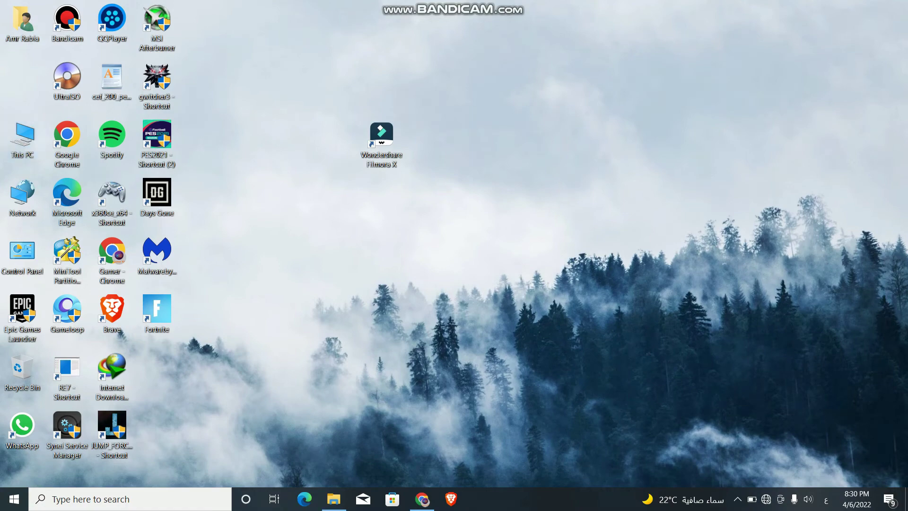
{"action": "double_click", "coordinate": [478, 166]}
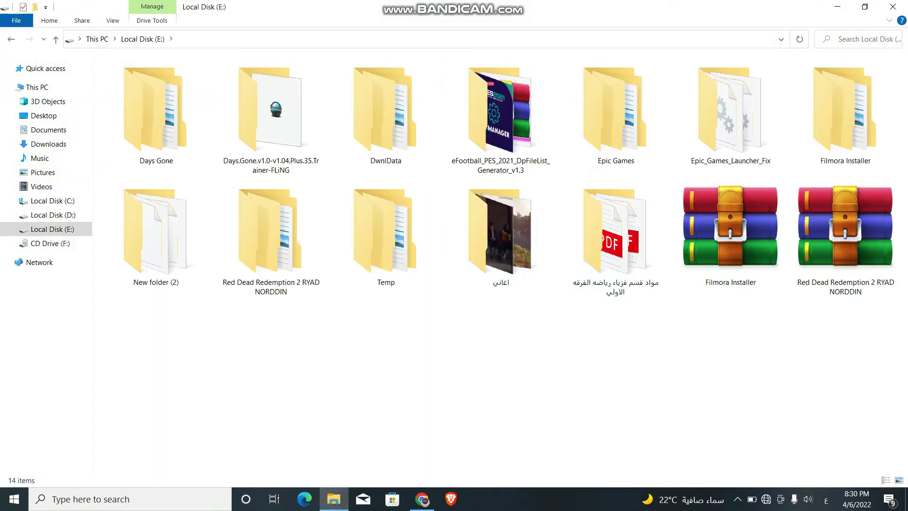
{"action": "left_click", "coordinate": [731, 232]}
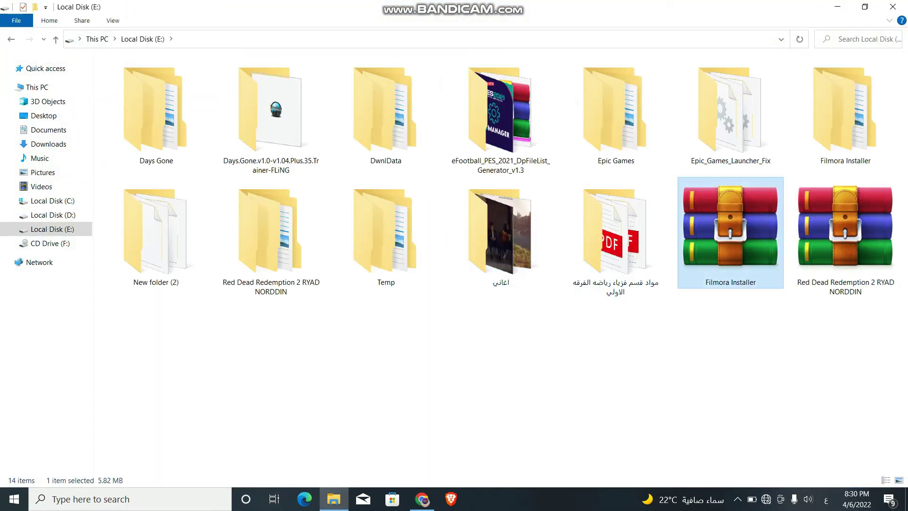
{"action": "key", "text": "Delete"}
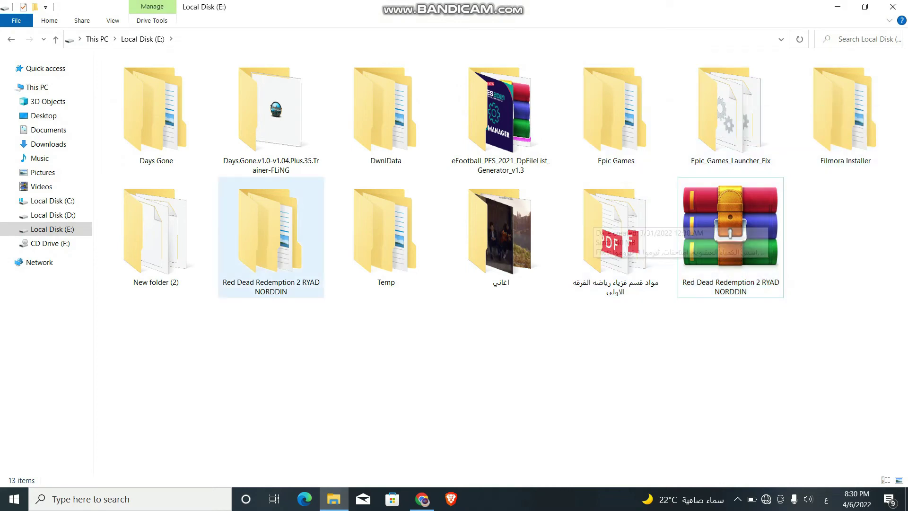
{"action": "left_click", "coordinate": [52, 215]}
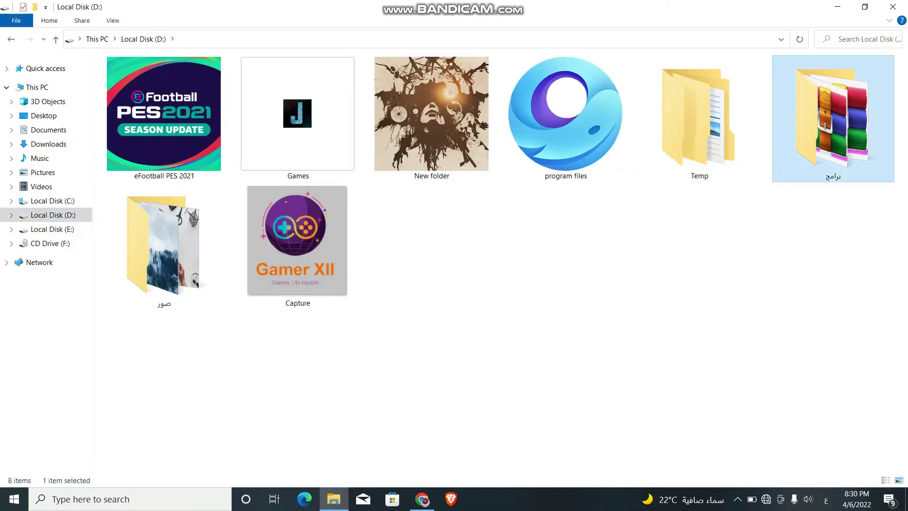
Step: In the برامج folder, inspect the Wondershare Filmora X archive's Properties
{"action": "double_click", "coordinate": [832, 119]}
{"action": "left_click", "coordinate": [169, 128]}
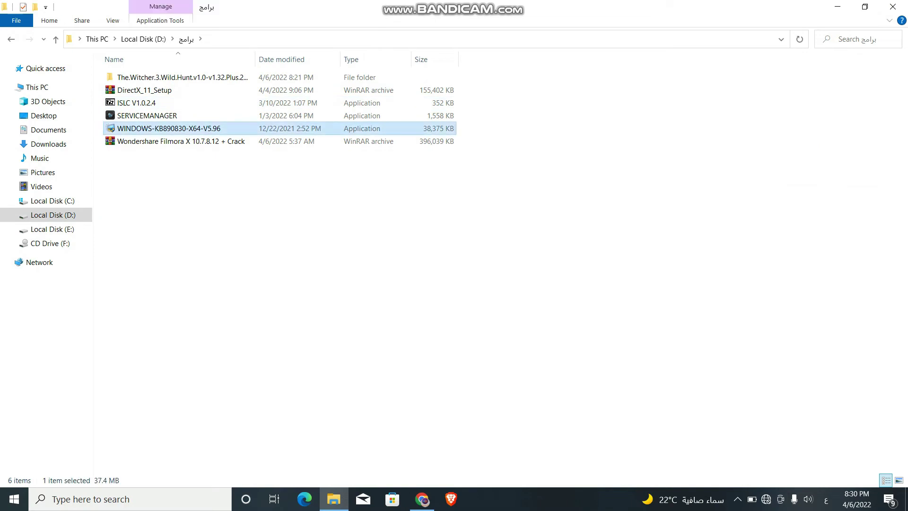
{"action": "left_click", "coordinate": [181, 141]}
{"action": "right_click", "coordinate": [161, 143]}
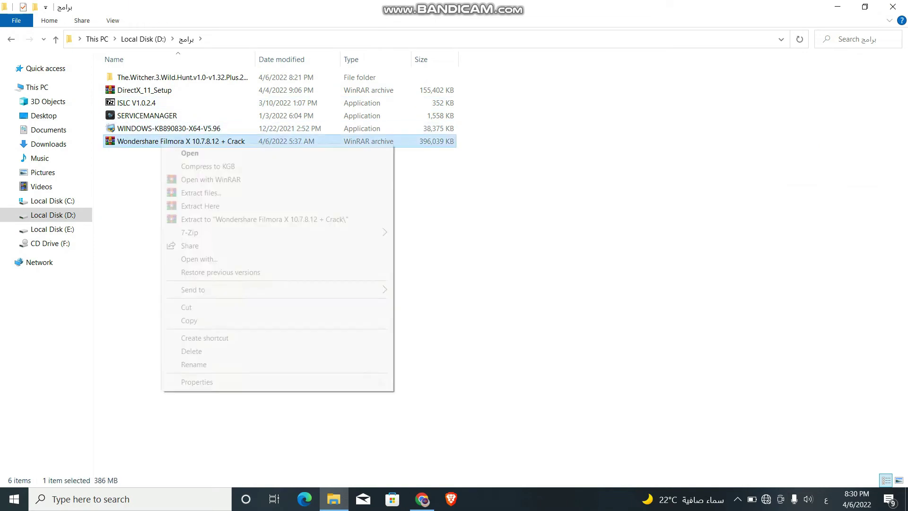
{"action": "left_click", "coordinate": [197, 382]}
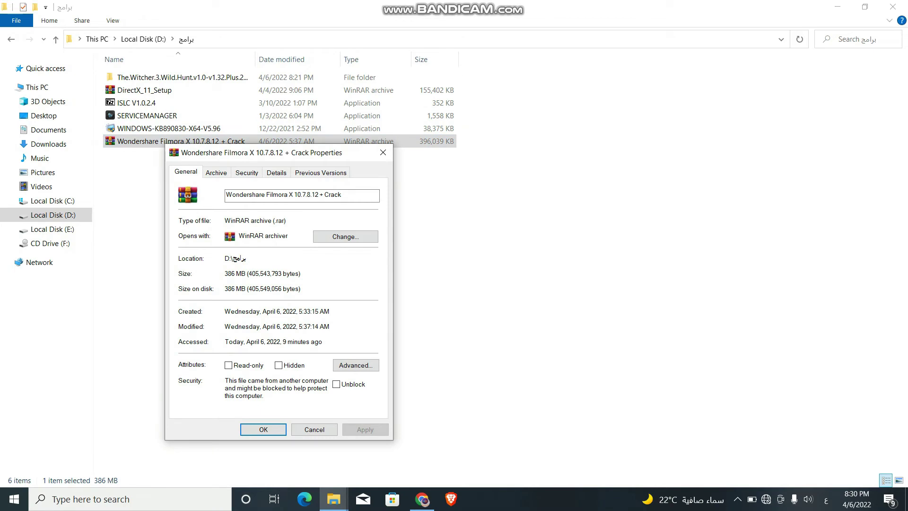
{"action": "left_click", "coordinate": [383, 153]}
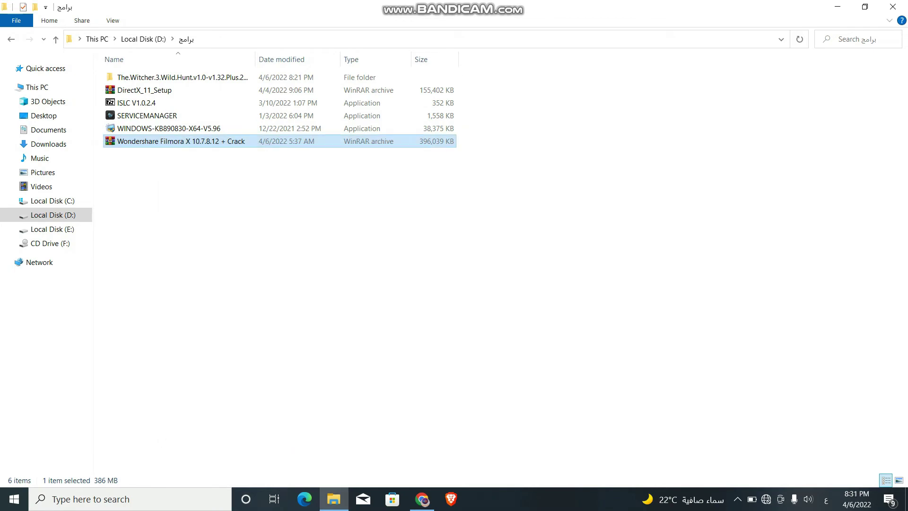
Step: Extract the Filmora X archive to its own folder, check its Properties, and open the inner subfolder
{"action": "right_click", "coordinate": [322, 141]}
{"action": "left_click", "coordinate": [416, 214]}
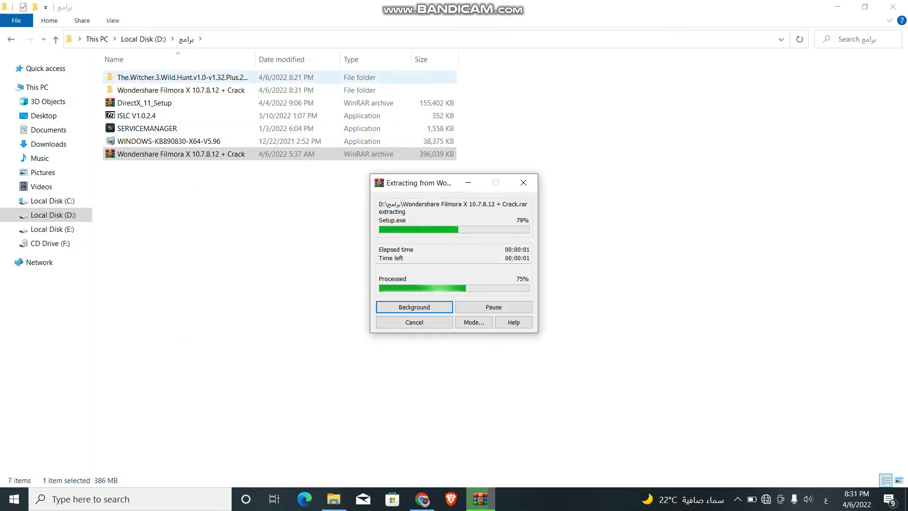
{"action": "right_click", "coordinate": [179, 91]}
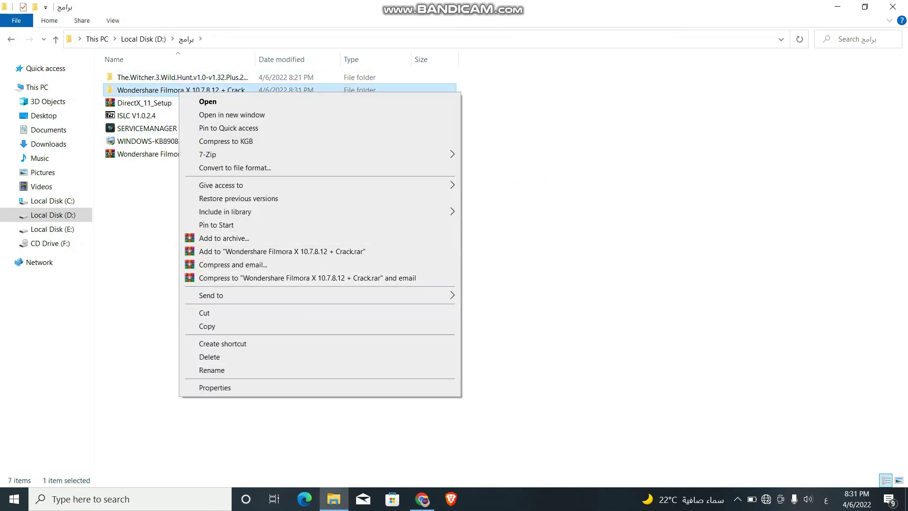
{"action": "left_click", "coordinate": [214, 387]}
{"action": "left_click", "coordinate": [400, 103]}
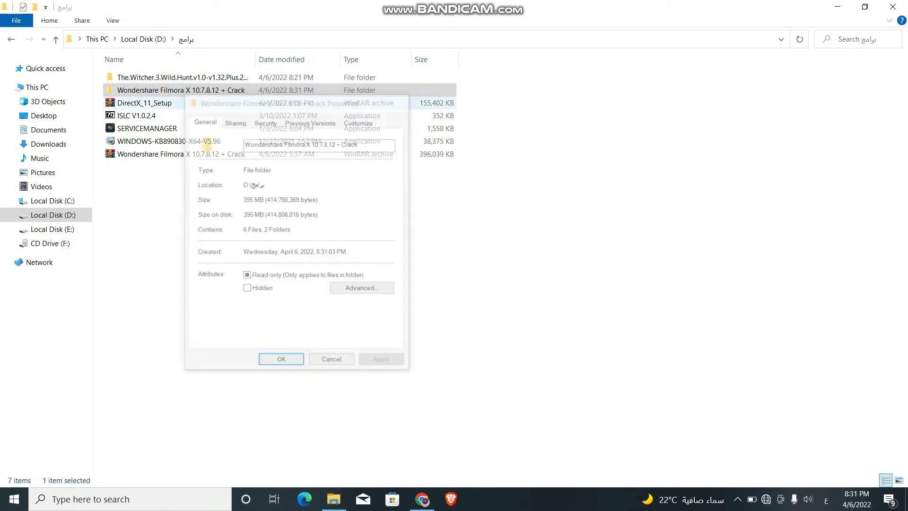
{"action": "double_click", "coordinate": [181, 90]}
{"action": "double_click", "coordinate": [156, 77]}
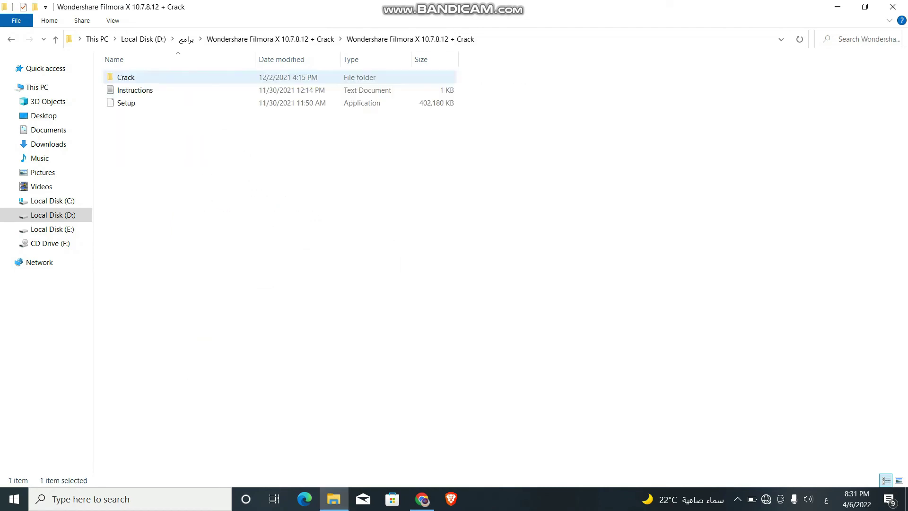
Step: Open the Crack folder, select its four DLL files, and go back
{"action": "left_click", "coordinate": [135, 90]}
{"action": "left_click", "coordinate": [126, 77]}
{"action": "key", "text": "Return"}
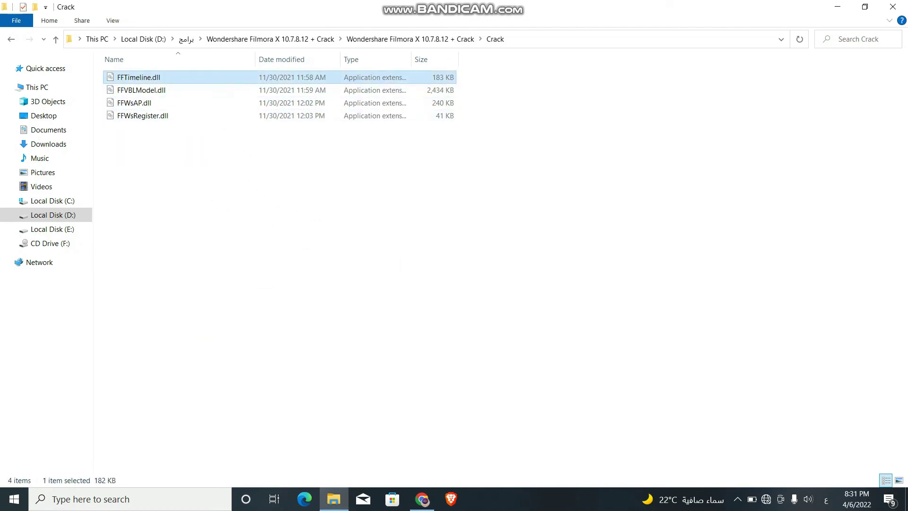
{"action": "left_click_drag", "start_coordinate": [201, 138], "coordinate": [149, 72]}
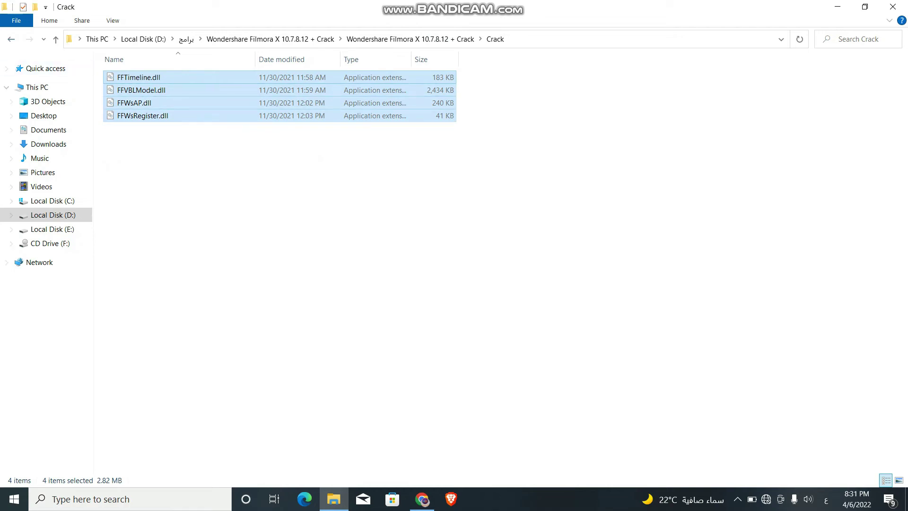
{"action": "key", "text": "alt+Left"}
Step: Run the Filmora Setup with Arabic as the language, then decline its existing-version prompt
{"action": "double_click", "coordinate": [125, 102]}
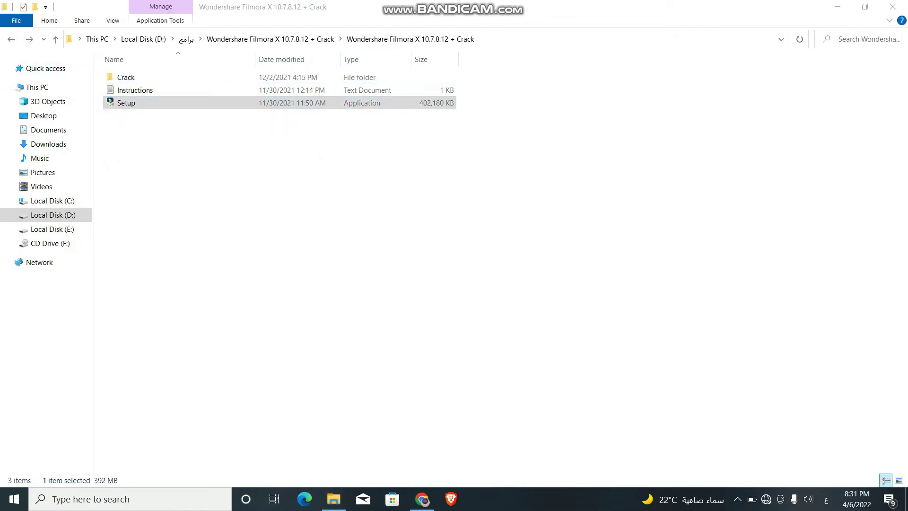
{"action": "left_click", "coordinate": [465, 252]}
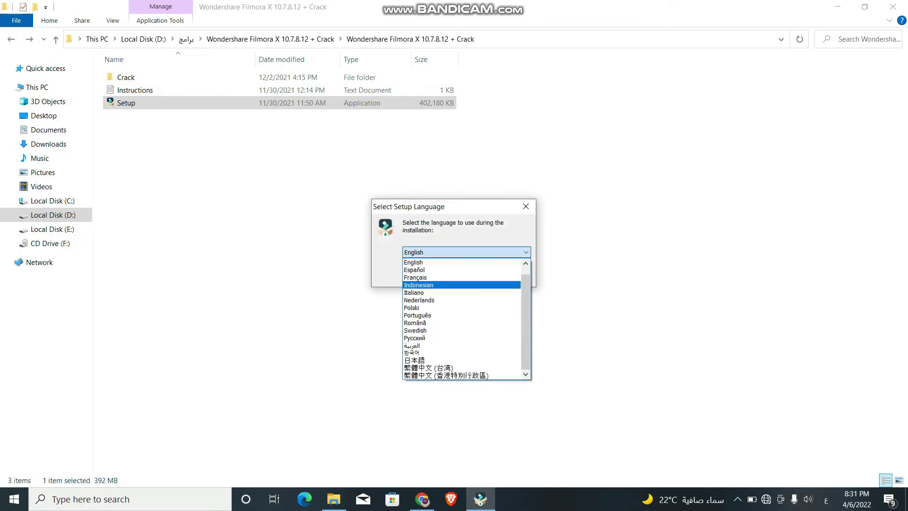
{"action": "left_click", "coordinate": [414, 345]}
{"action": "left_click", "coordinate": [466, 275]}
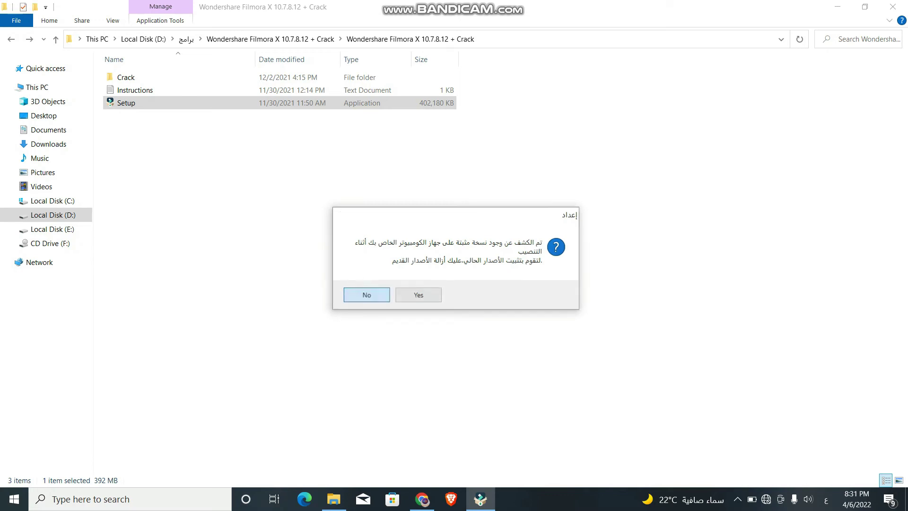
{"action": "left_click", "coordinate": [366, 295]}
Step: Go up to the outer Wondershare Filmora X 10.7.8.12 + Crack folder and show the desktop
{"action": "left_click_drag", "start_coordinate": [231, 197], "coordinate": [274, 73]}
{"action": "left_click", "coordinate": [284, 189]}
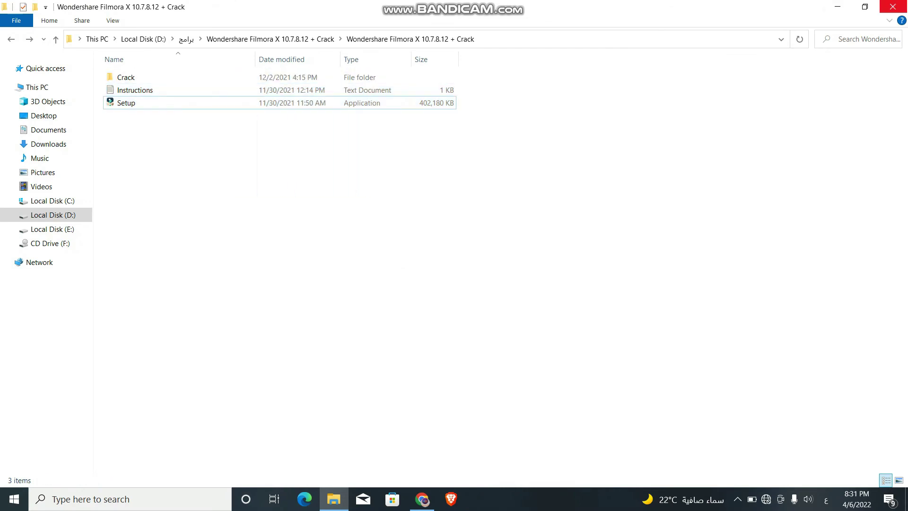
{"action": "key", "text": "BackSpace"}
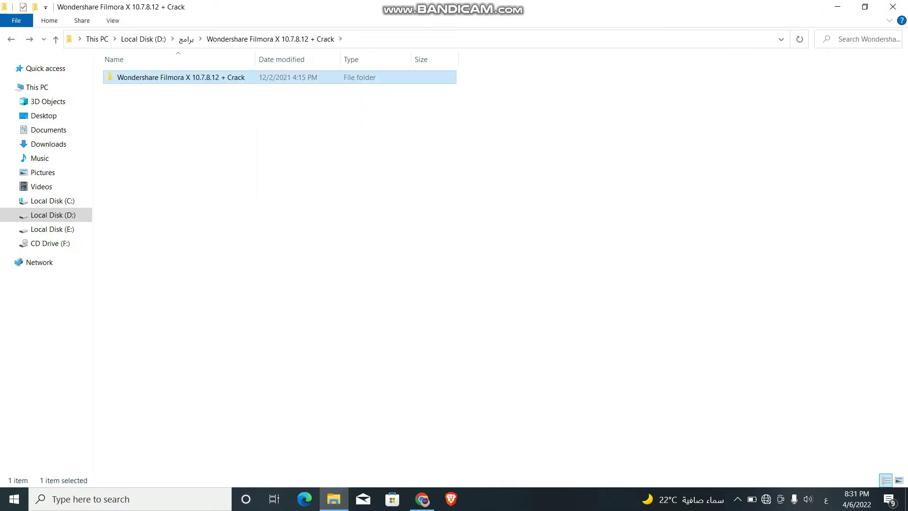
{"action": "key", "text": "super+d"}
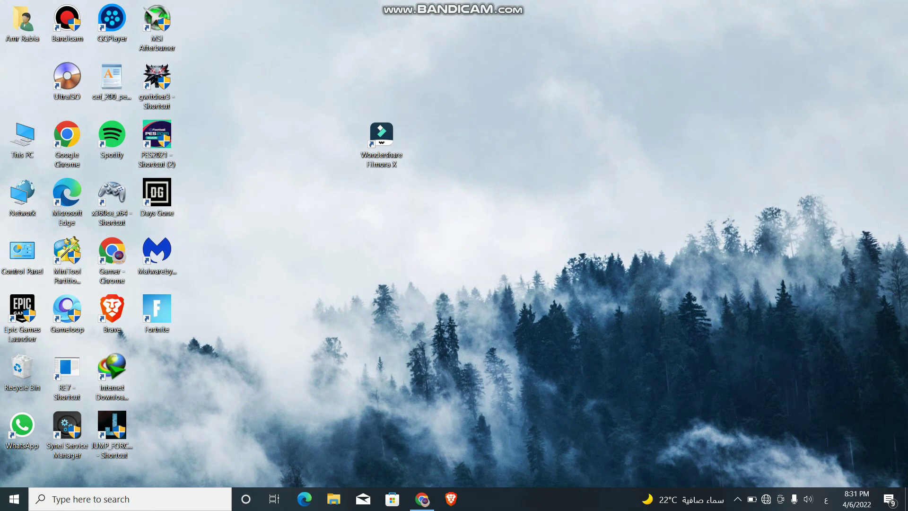
Step: Move the Filmora X icon to the left column, then remove both .rar entries from Chrome downloads
{"action": "left_click_drag", "start_coordinate": [382, 136], "coordinate": [23, 77]}
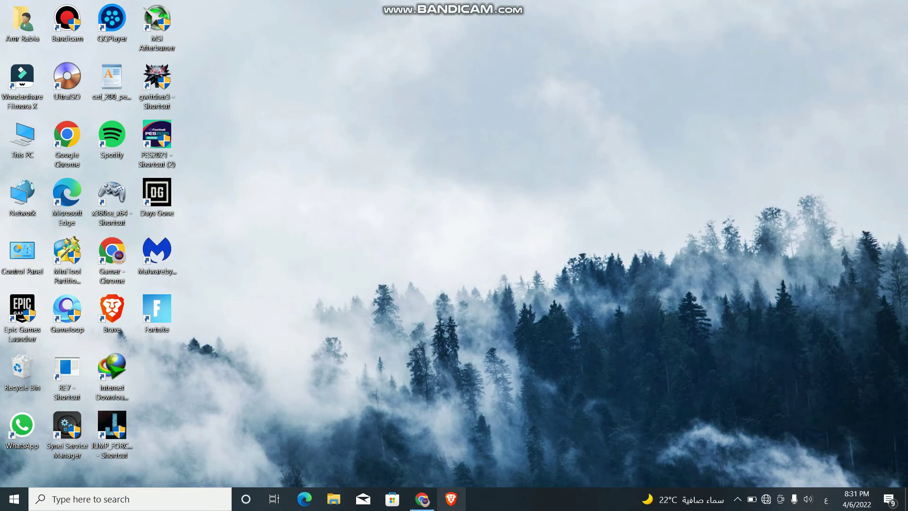
{"action": "mouse_move", "coordinate": [422, 499]}
{"action": "left_click", "coordinate": [421, 449]}
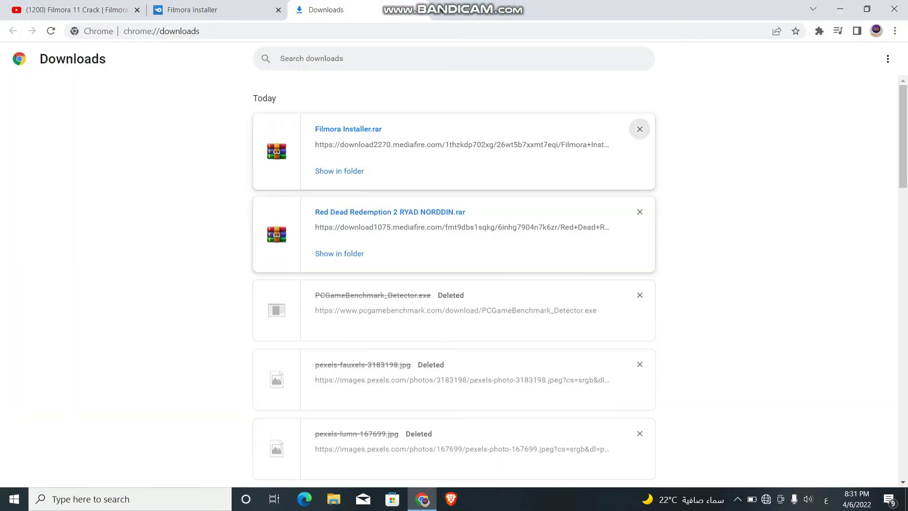
{"action": "left_click", "coordinate": [640, 129]}
{"action": "left_click", "coordinate": [640, 129]}
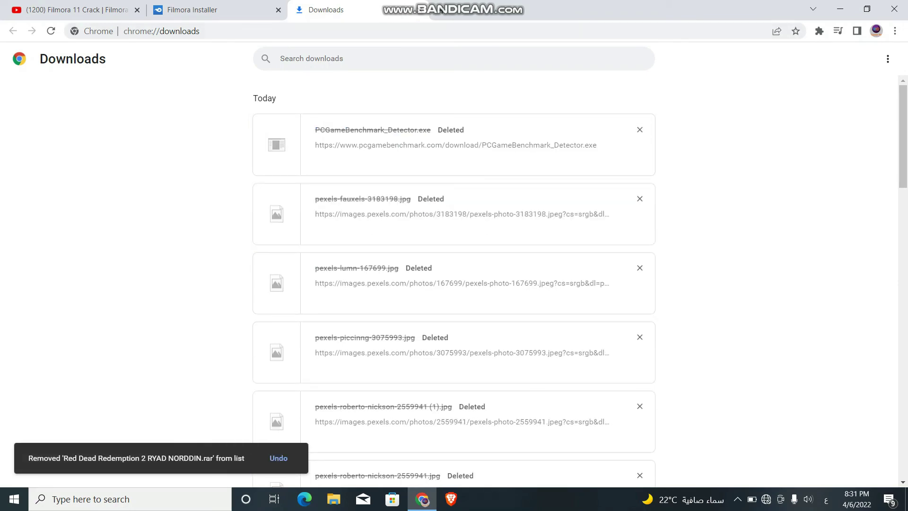
Step: Close the downloads and Filmora Installer MediaFire tabs, leaving a fresh new tab open
{"action": "key", "text": "ctrl+w"}
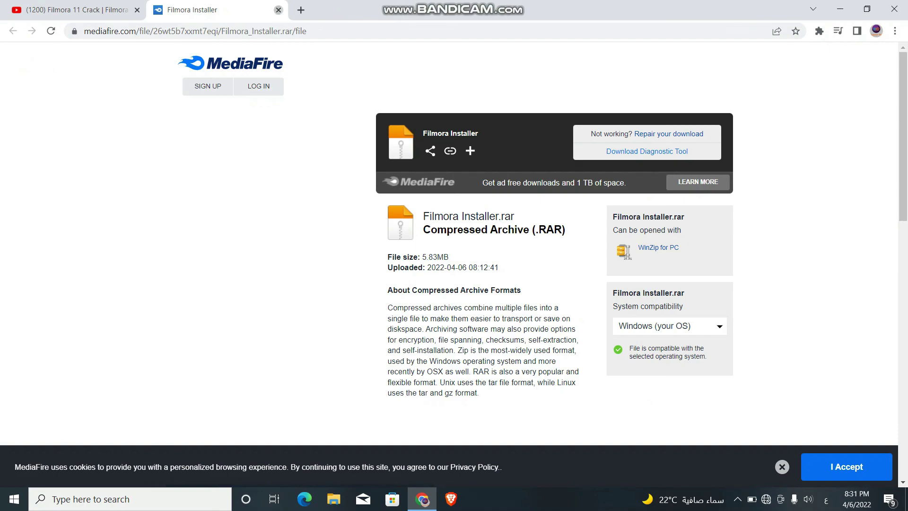
{"action": "key", "text": "ctrl+w"}
{"action": "key", "text": "ctrl+t"}
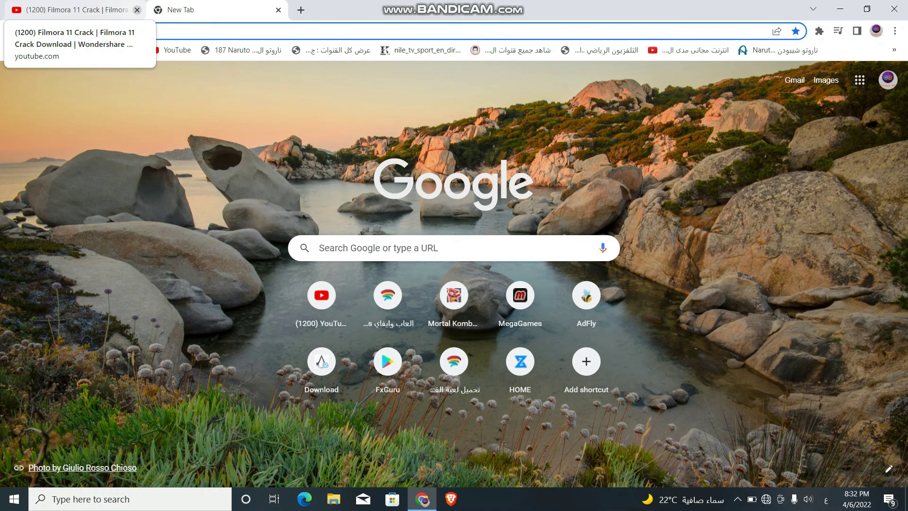
Step: Close the YouTube Filmora 11 Crack tab, then exit Google Chrome entirely
{"action": "left_click", "coordinate": [137, 9]}
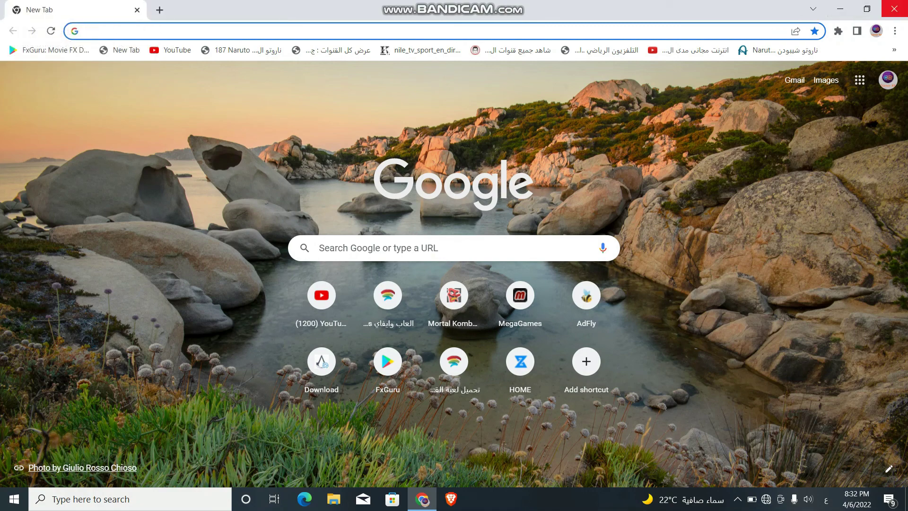
{"action": "left_click", "coordinate": [894, 9]}
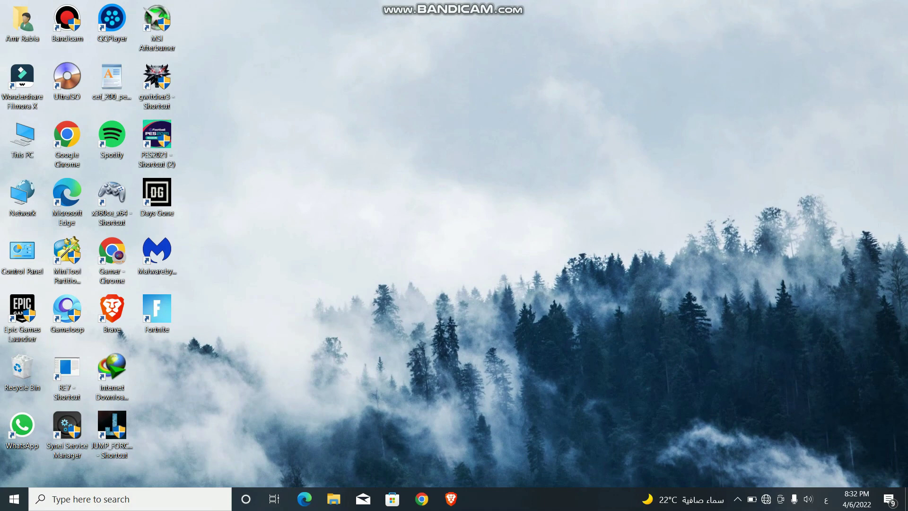